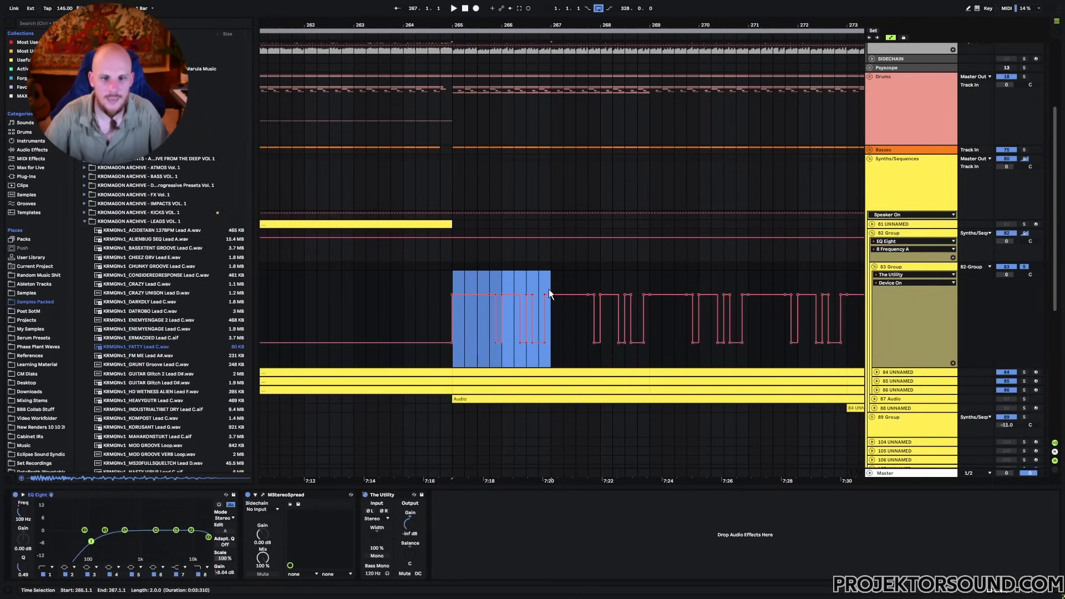
- Step a two-bar selection along 83 Group's Device On automation from bar 265 to bar 287
key("Right")
key("Right")
key("Right")
key("Right")
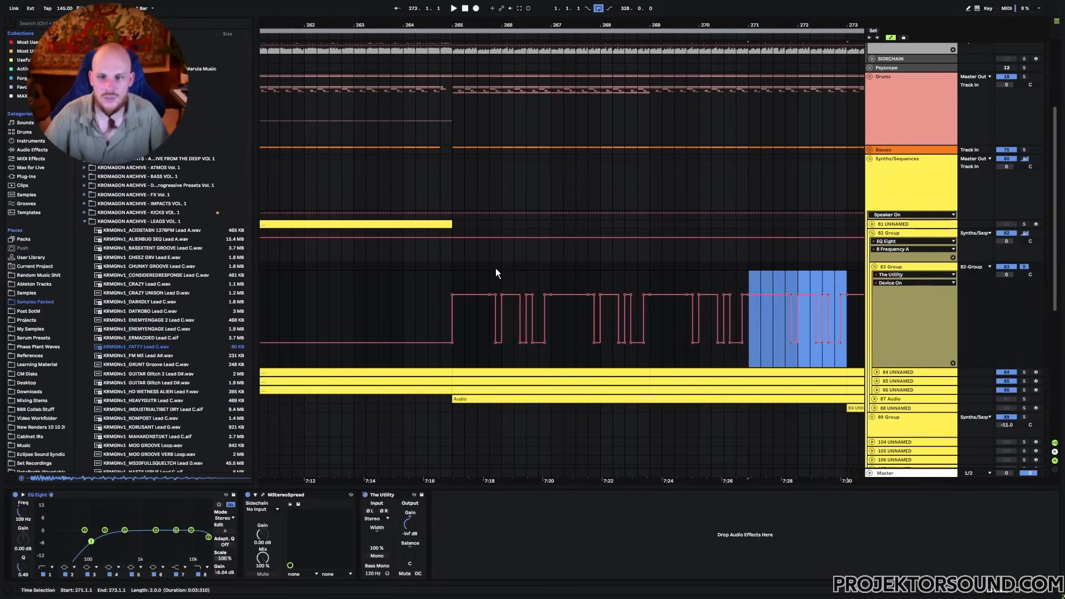
key("Right")
key("Right")
key("Right")
key("Right")
key("Right")
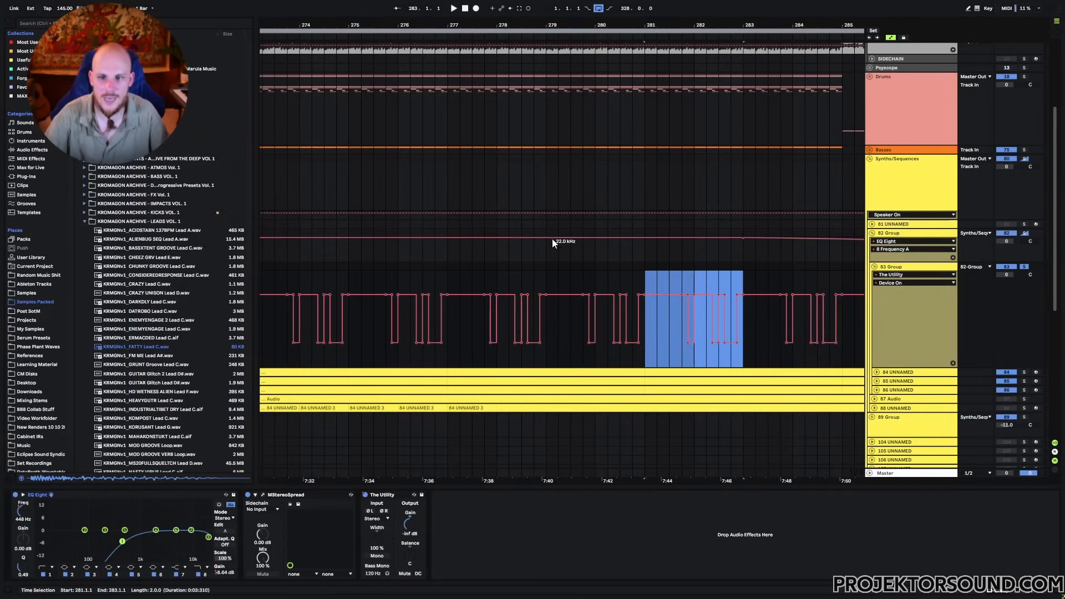
key("Right")
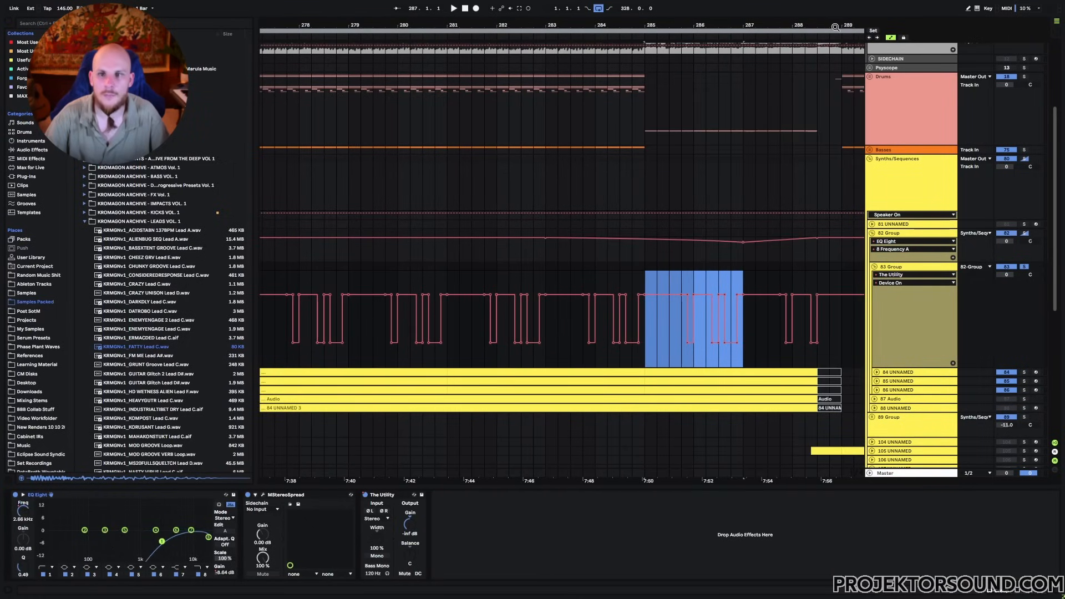
- Unfold the 87 Audio track, solo it and listen to its clip from bar 265
scroll(634, 342, "right", 4)
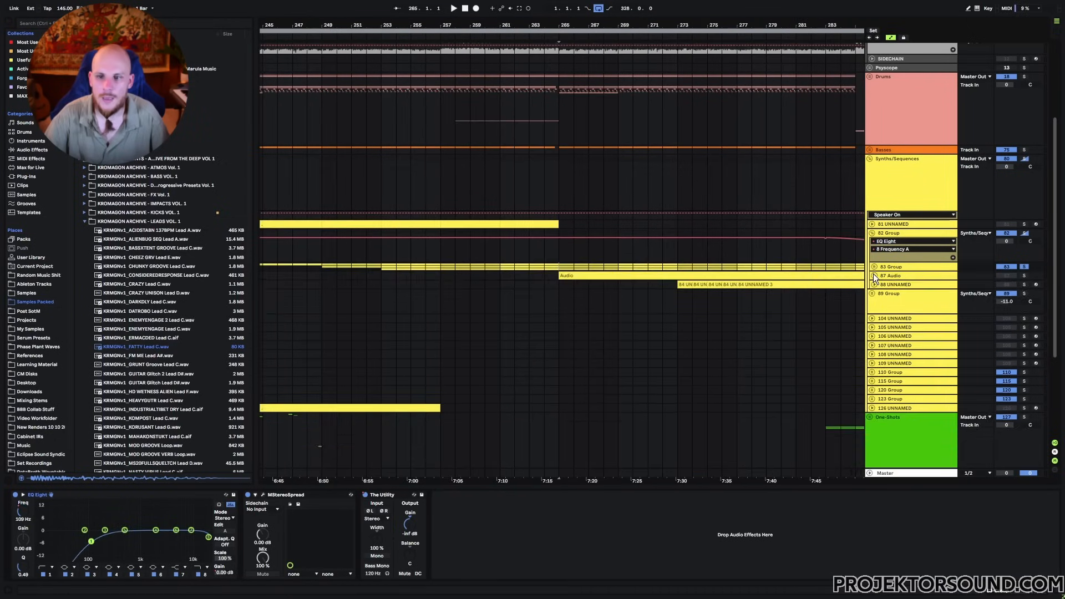
left_click(863, 288)
left_click(1024, 276)
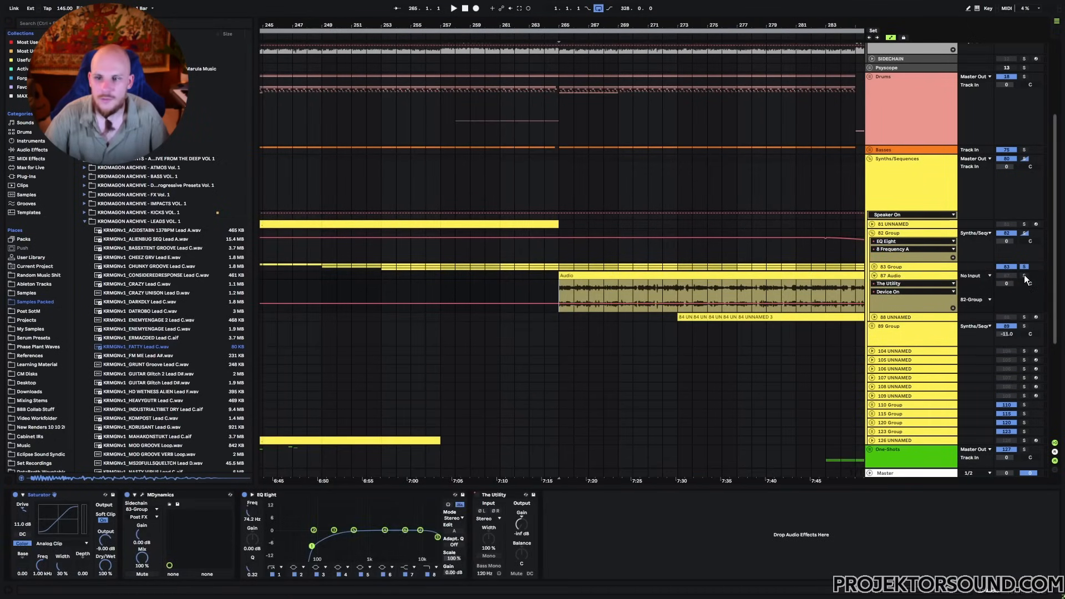
left_click(911, 274)
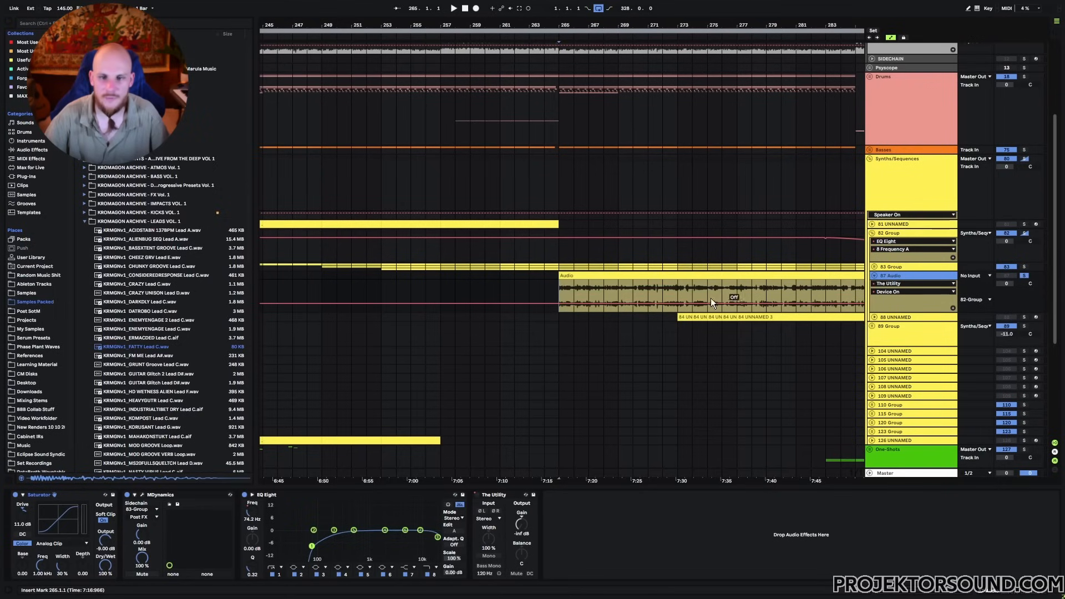
left_click(617, 265)
left_click(560, 285)
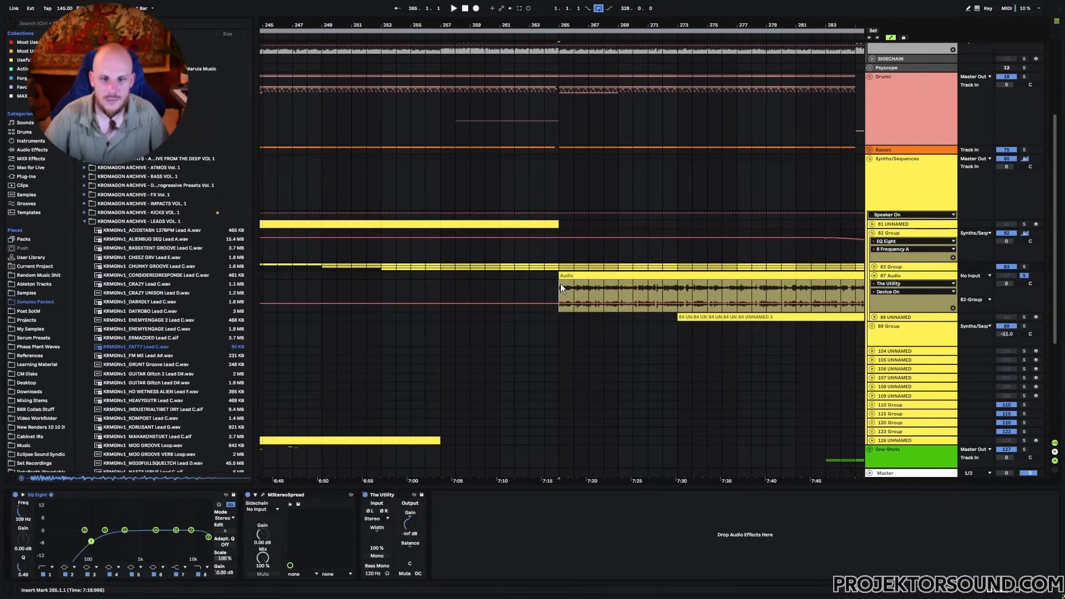
key("space")
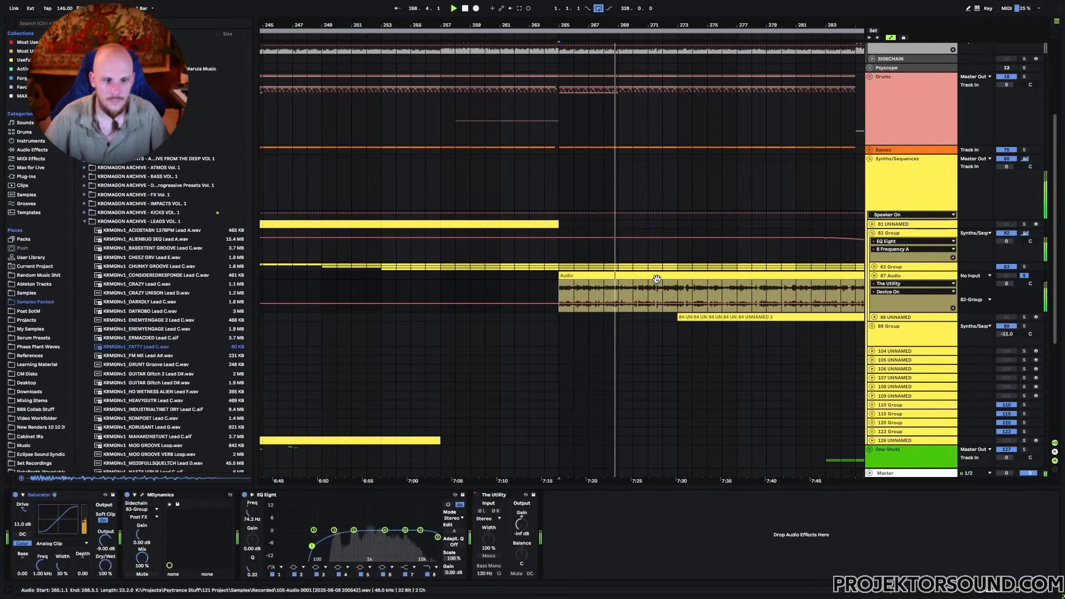
key("space")
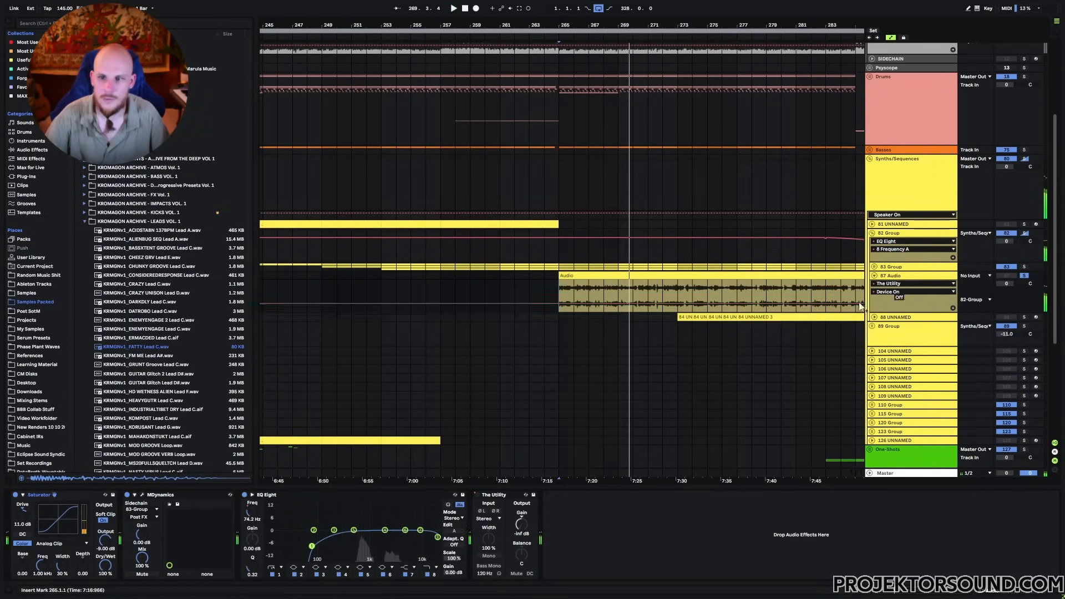
- Unsolo 87 Audio and play the full mix from bar 265
left_click(1025, 276)
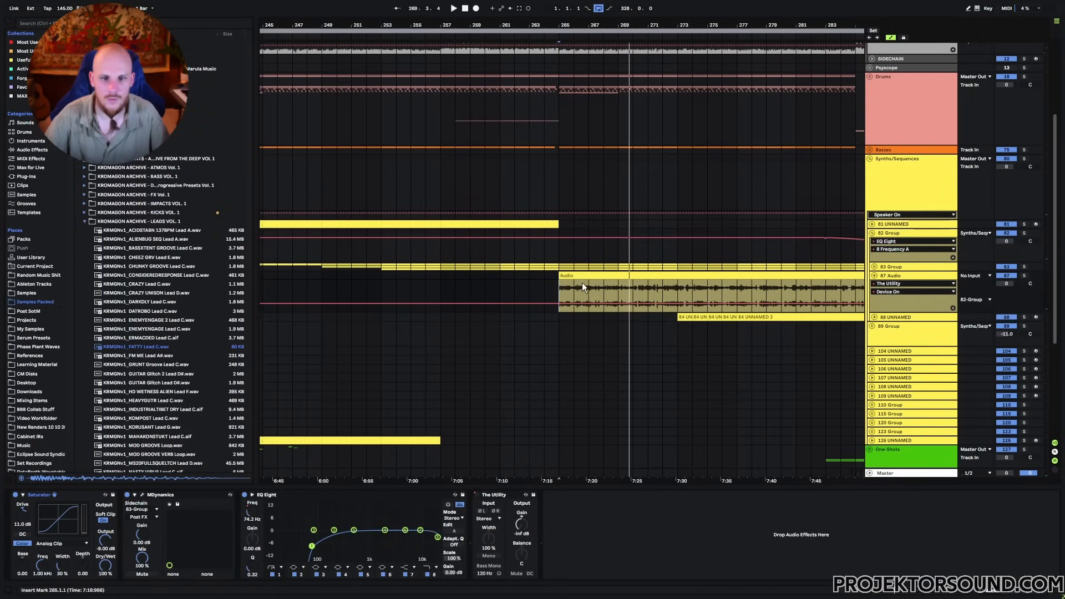
left_click(561, 286)
key("space")
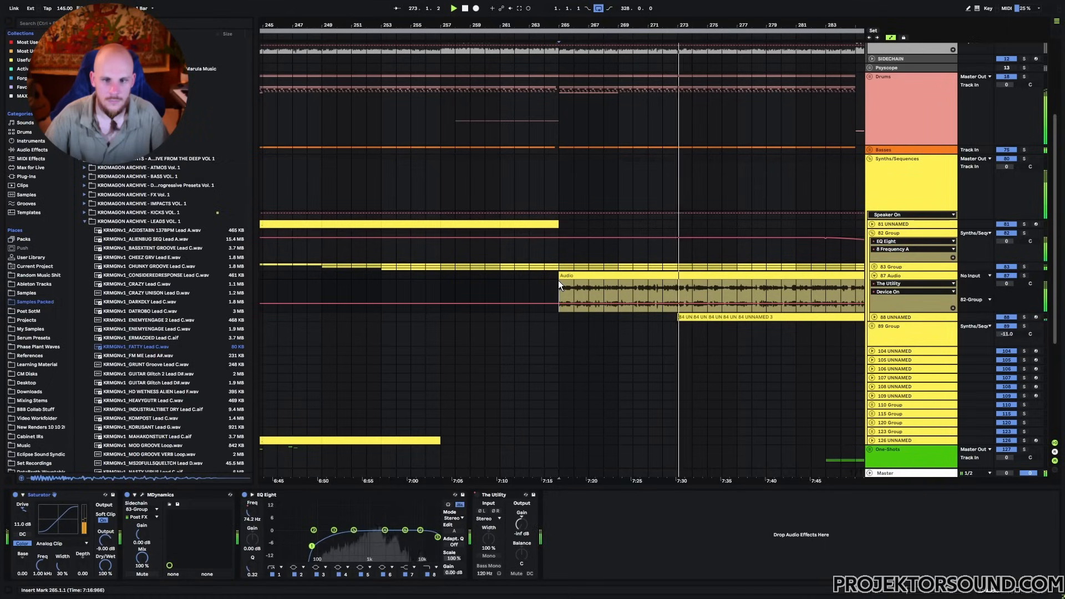
key("space")
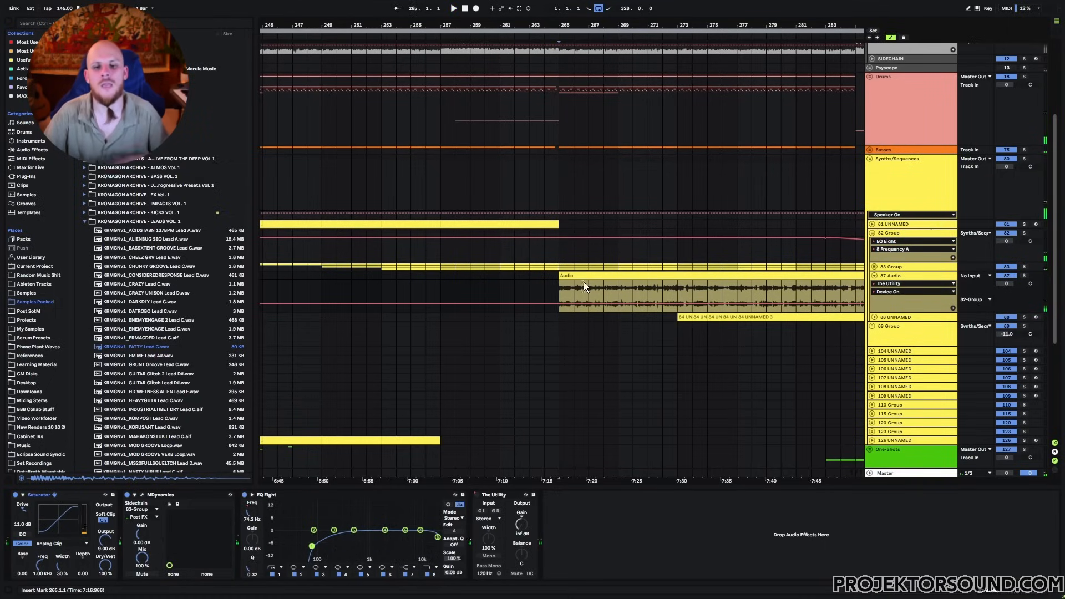
- Unfold 83 Group and 84 UNNAMED, and examine bars 265 to 269 of the 84 UNNAMED clip
key("Down")
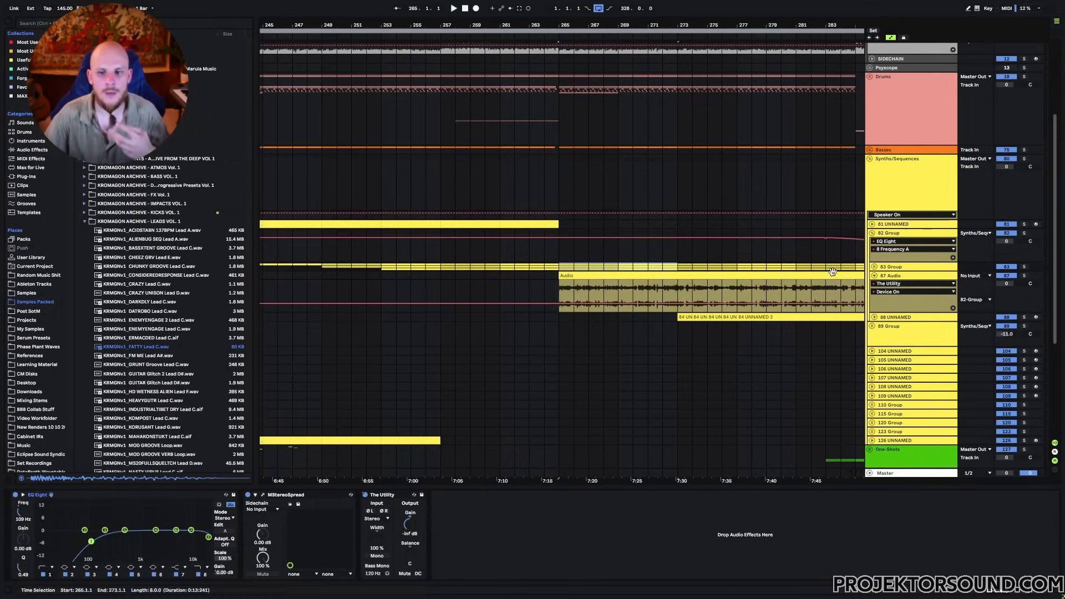
left_click(875, 267)
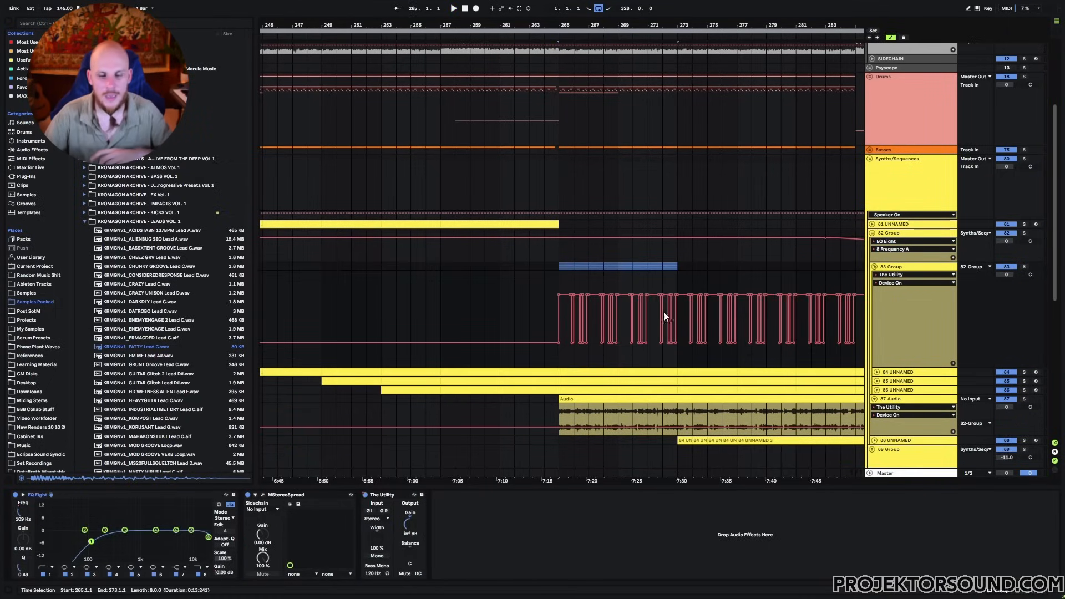
left_click(878, 372)
left_click_drag(561, 389, 617, 389)
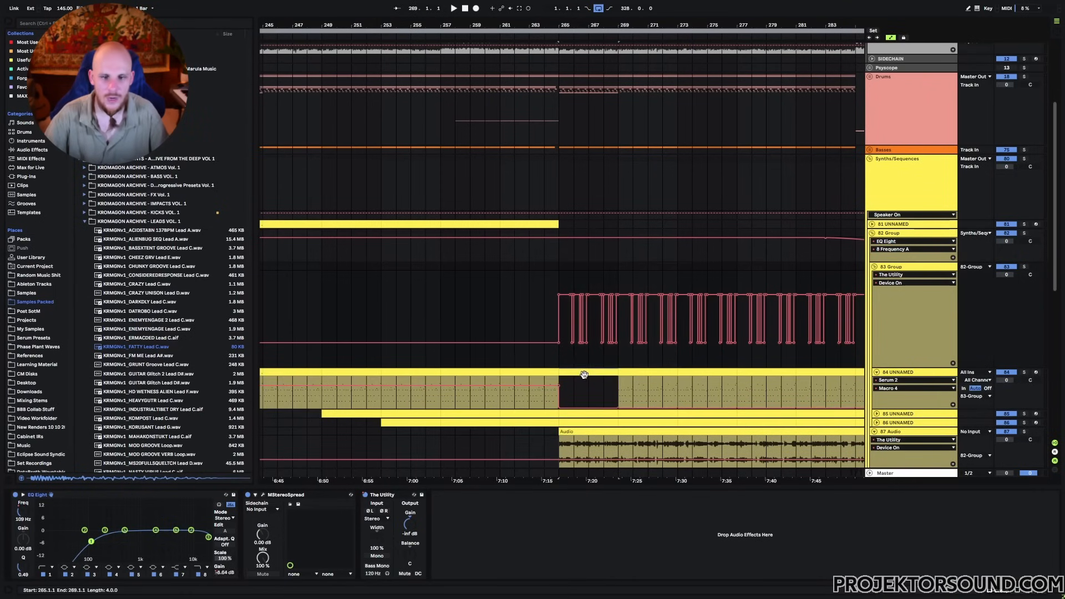
left_click_drag(582, 25, 618, 394)
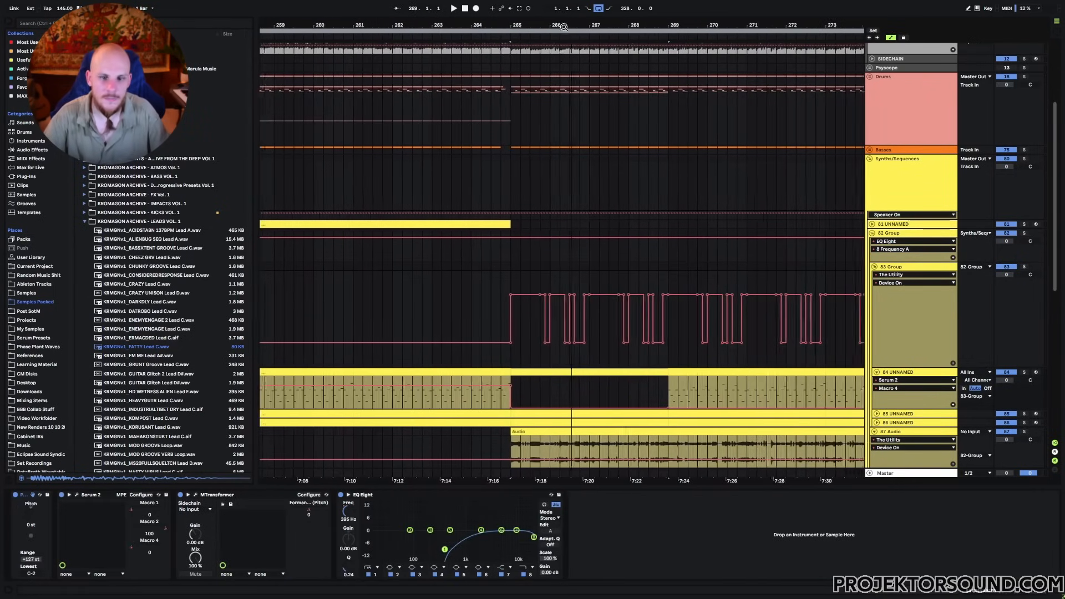
left_click(618, 393)
scroll(666, 389, "right", 2)
scroll(637, 382, "down", 1)
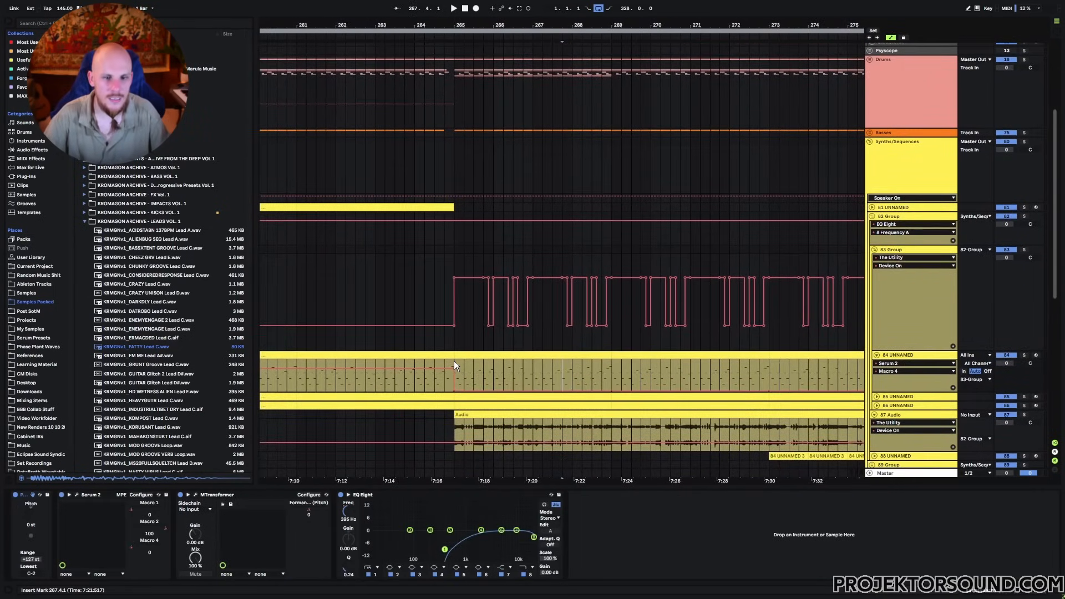
left_click_drag(455, 361, 612, 380)
left_click(552, 384)
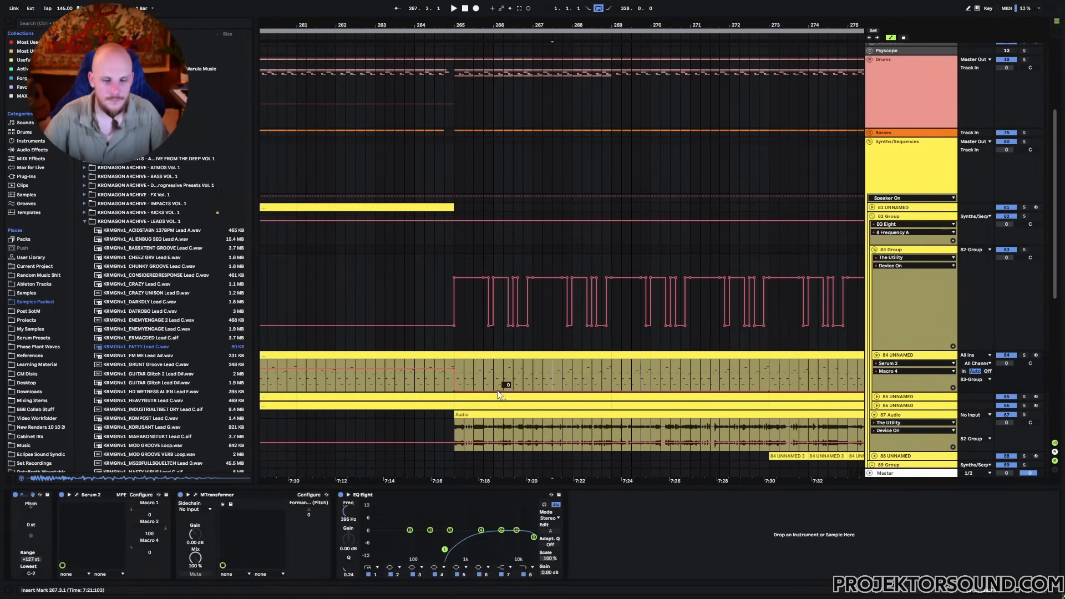
left_click(465, 358)
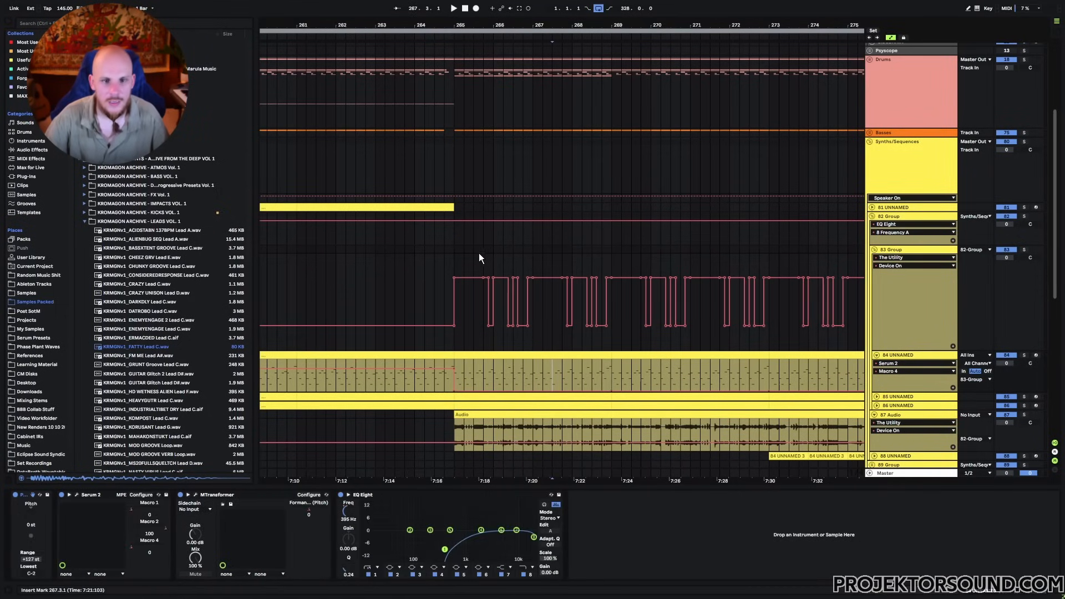
- Select bars 265 to 267 of 83 Group's Device On automation, then fold the group and select the same bars on 87 Audio
left_click_drag(454, 261, 532, 261)
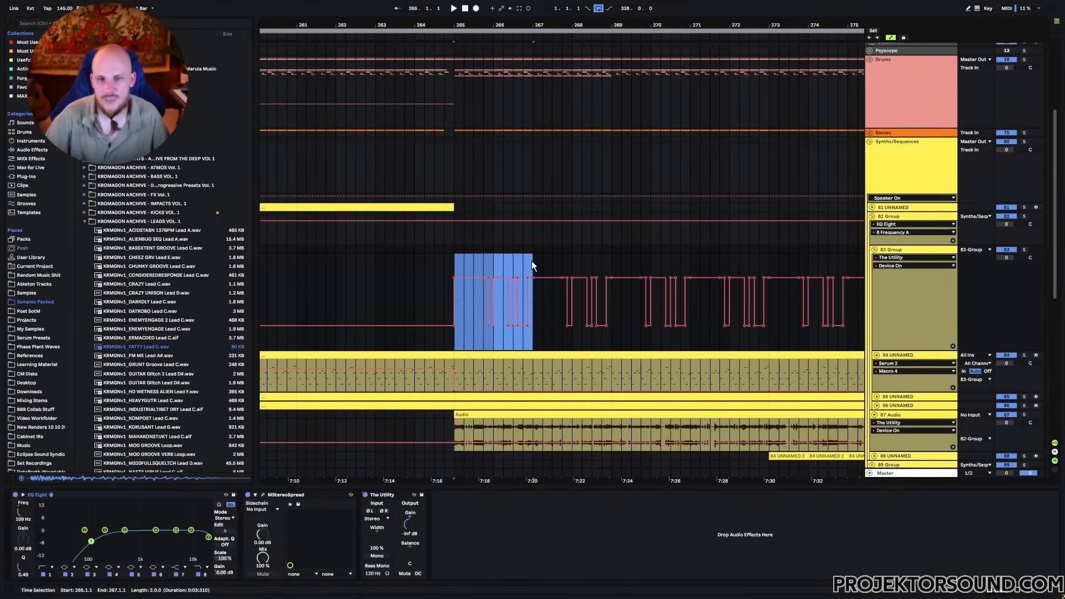
left_click(487, 356)
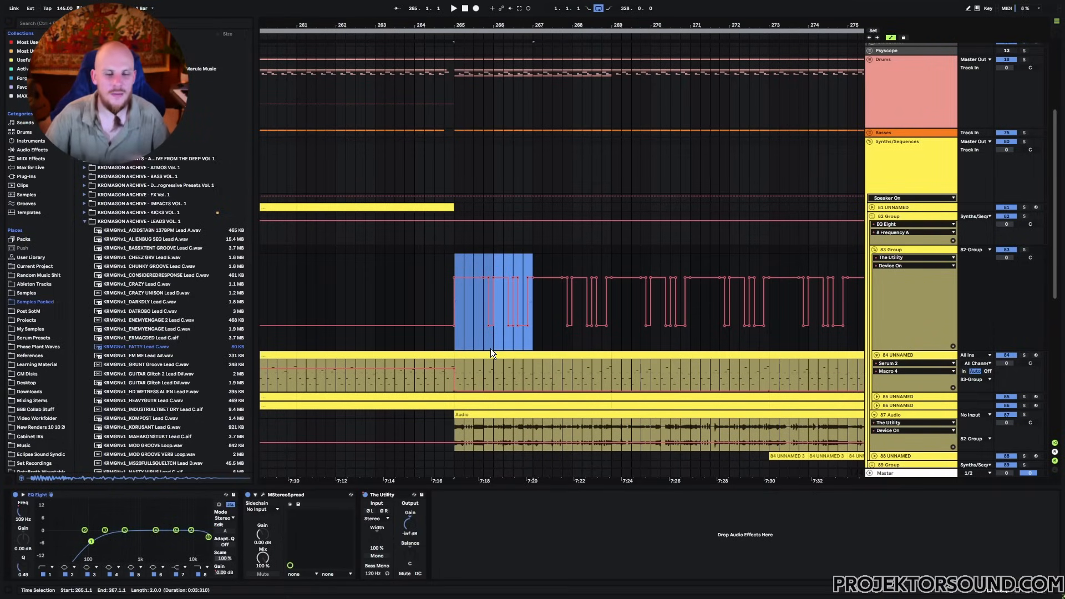
left_click(875, 250)
left_click(533, 274)
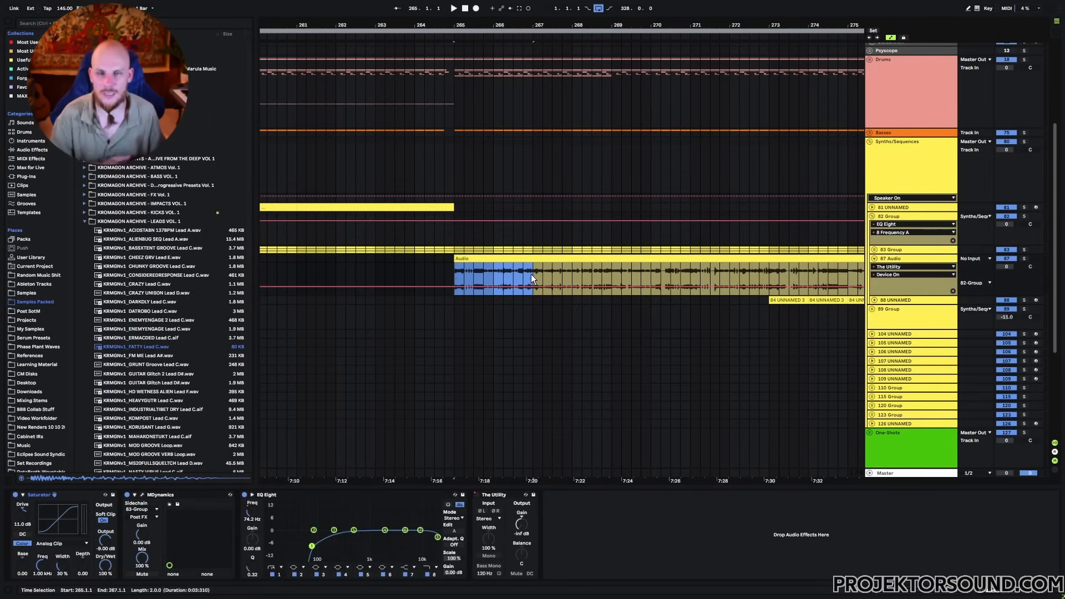
- Unfold the 88 UNNAMED track to show its automation lanes, solo it and play it from bar 282
key("minus")
left_click(872, 299)
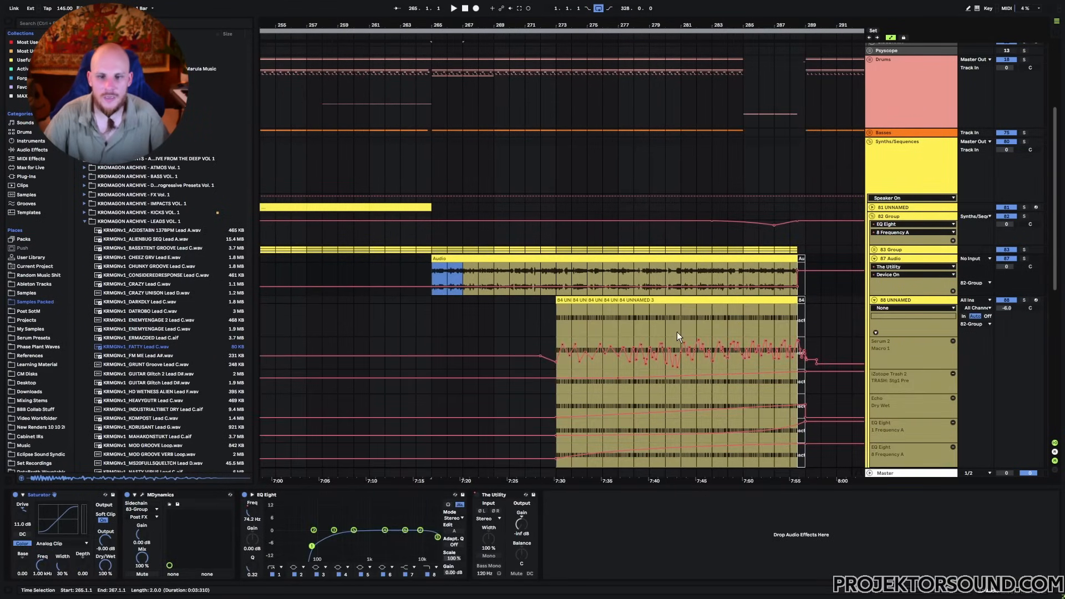
left_click(679, 335)
left_click_drag(634, 322, 774, 329)
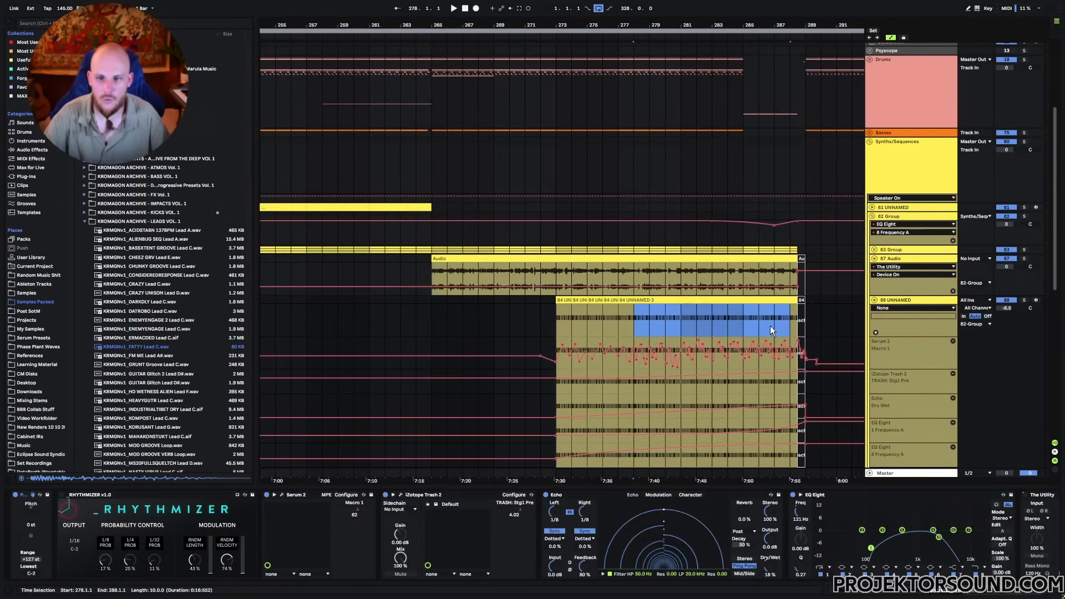
left_click(763, 329)
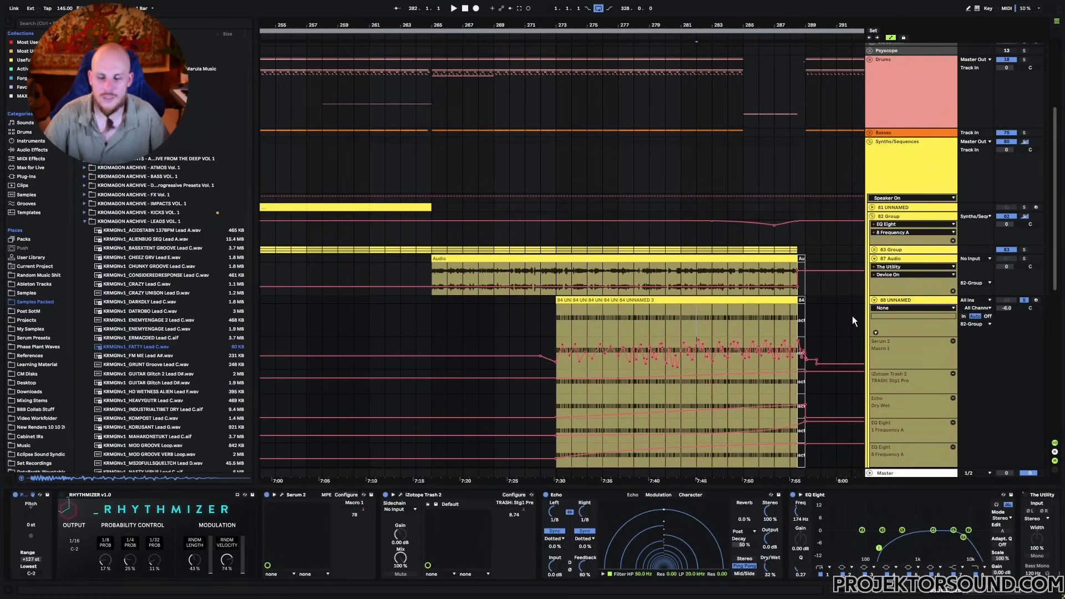
key("space")
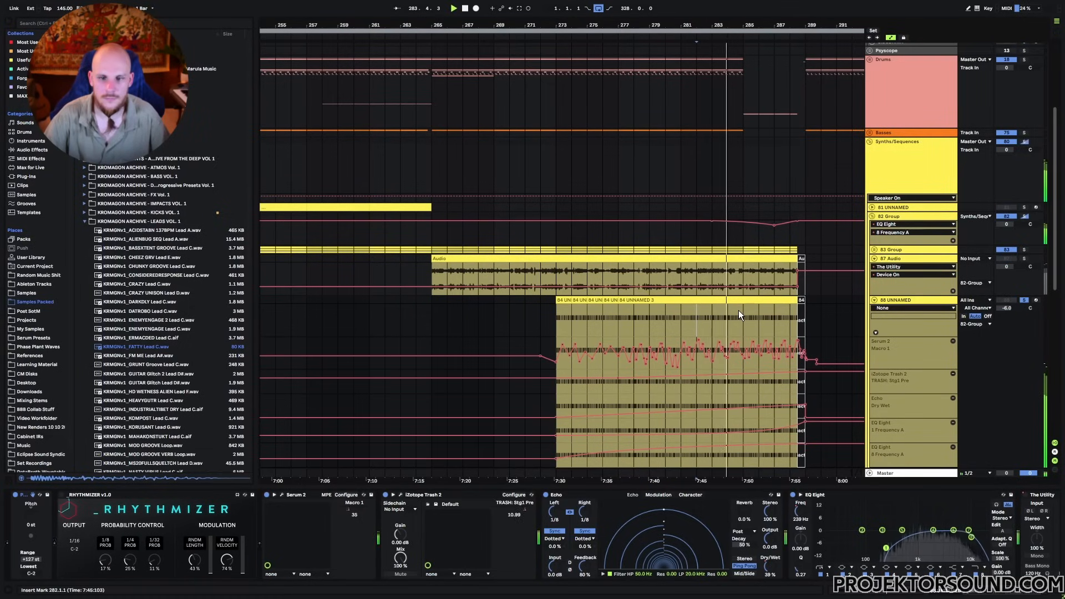
key("space")
- Fold 88 UNNAMED and select bars 265 to 289 on the Synths/Sequences group track
left_click(875, 300)
left_click_drag(547, 164, 610, 180)
left_click(737, 175)
left_click_drag(728, 181, 790, 181)
left_click(713, 186)
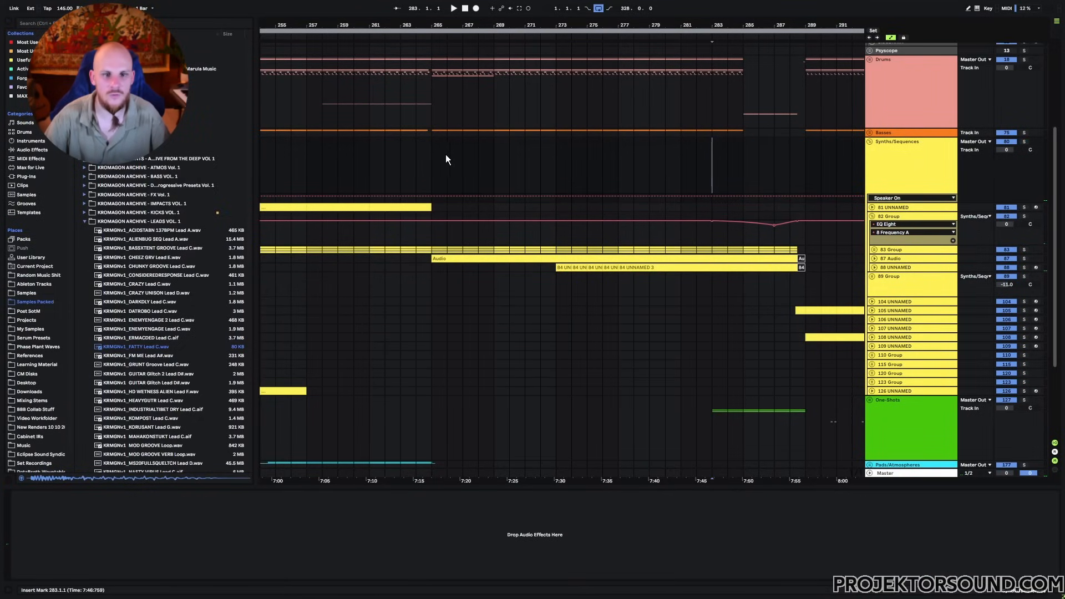
left_click_drag(434, 159, 805, 175)
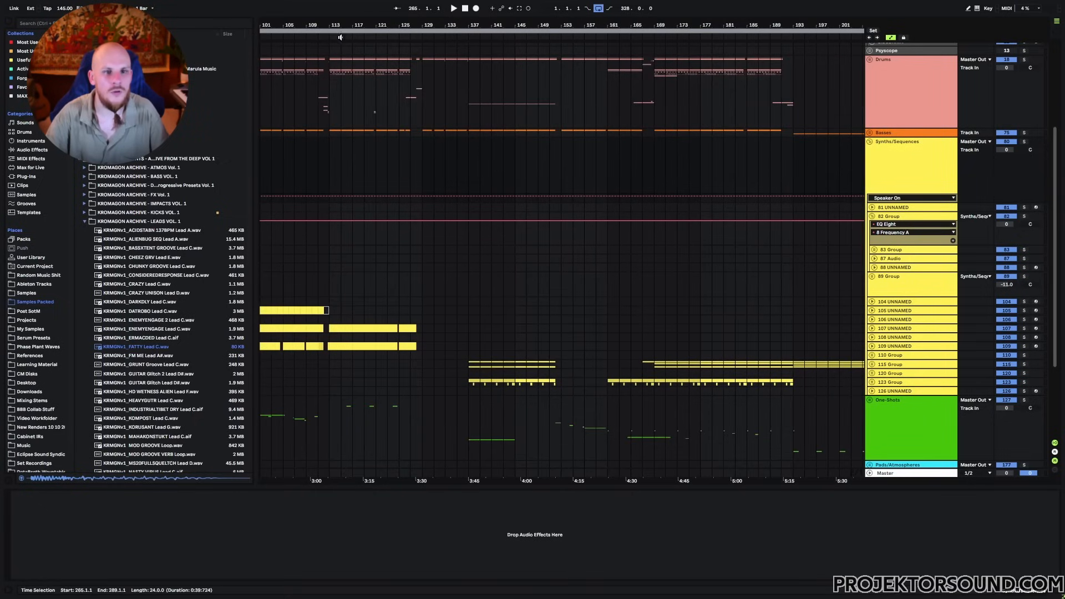
- Go to the section around bar 80, unfold 89 Group and select the 101 PTV2_ChordHits_005_A clip at bar 80
left_click_drag(341, 37, 687, 327)
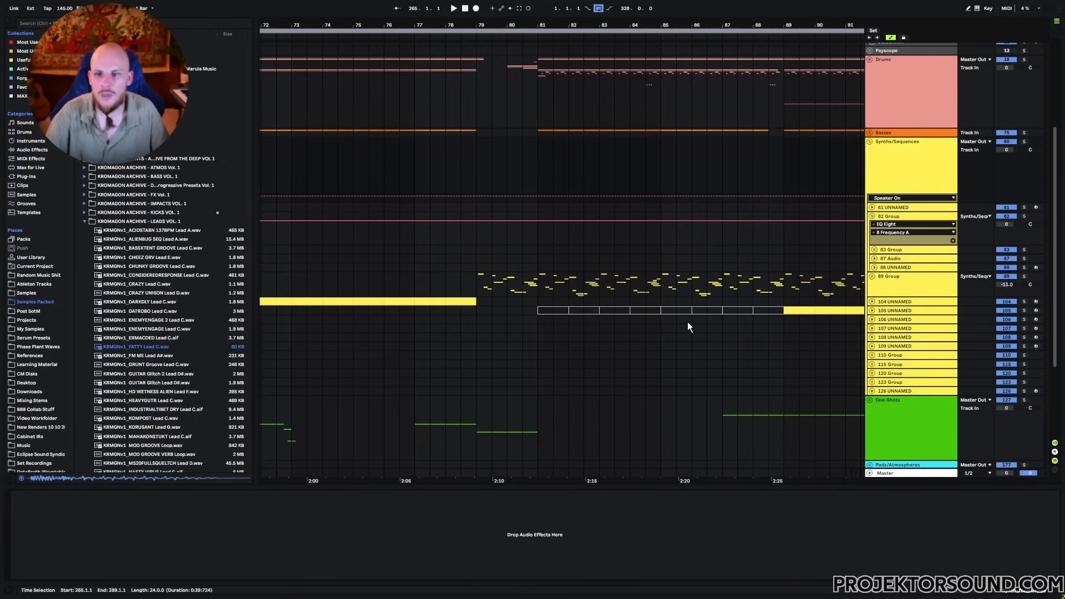
left_click(882, 276)
scroll(605, 311, "down", 4)
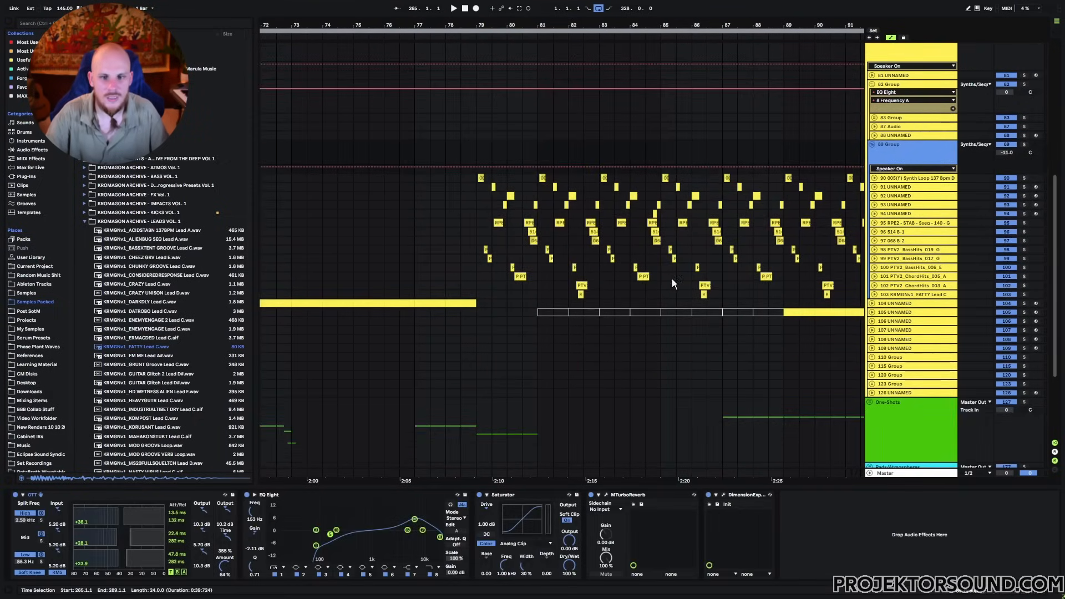
scroll(671, 283, "up", 2)
left_click(467, 330)
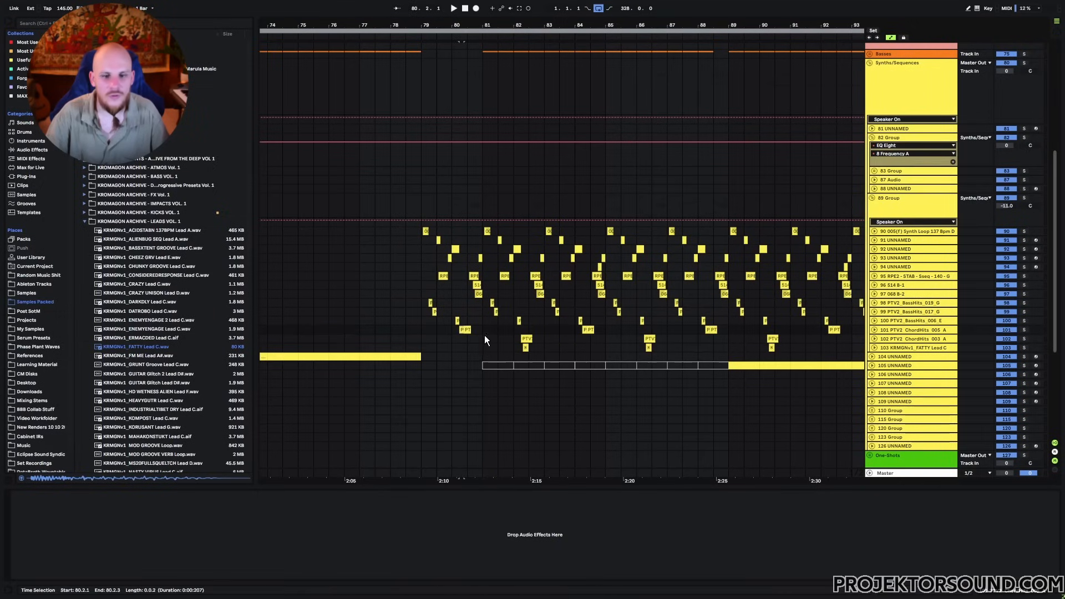
- Solo 89 Group and listen to its layered sample pattern from bar 79
left_click(421, 330)
left_click(1024, 198)
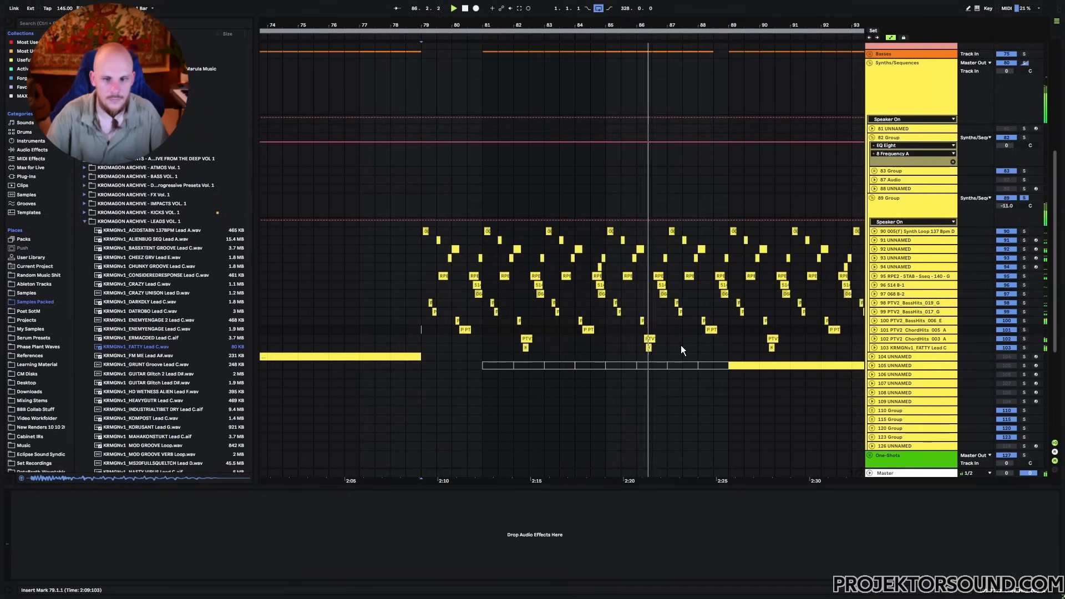
left_click(467, 347)
key("space")
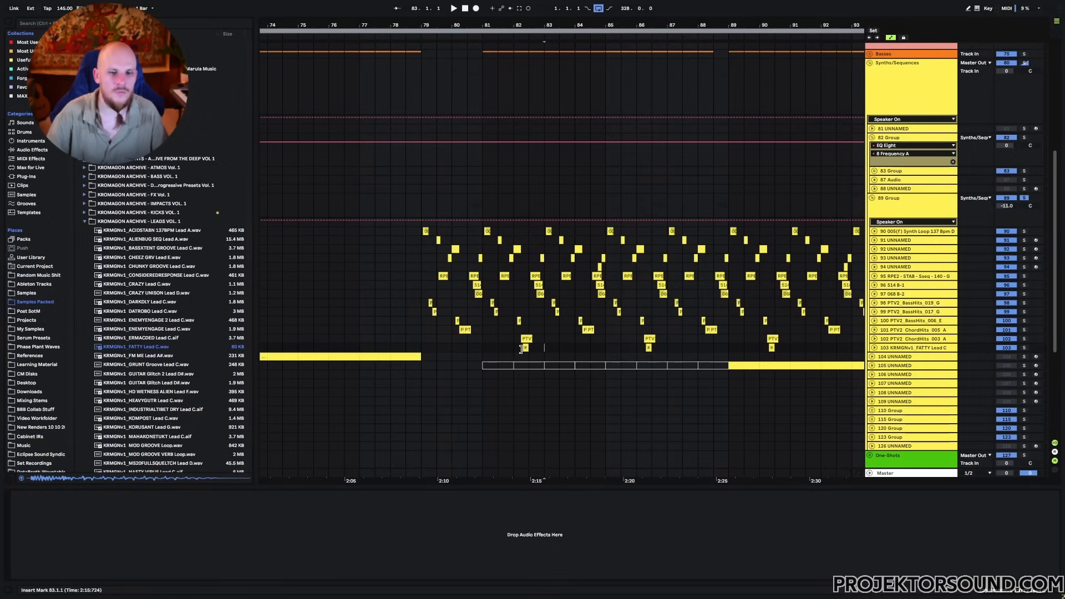
- Select bars 81 to 83 on tracks 102 and 103, then place the insert marker at bar 79
left_click(486, 340)
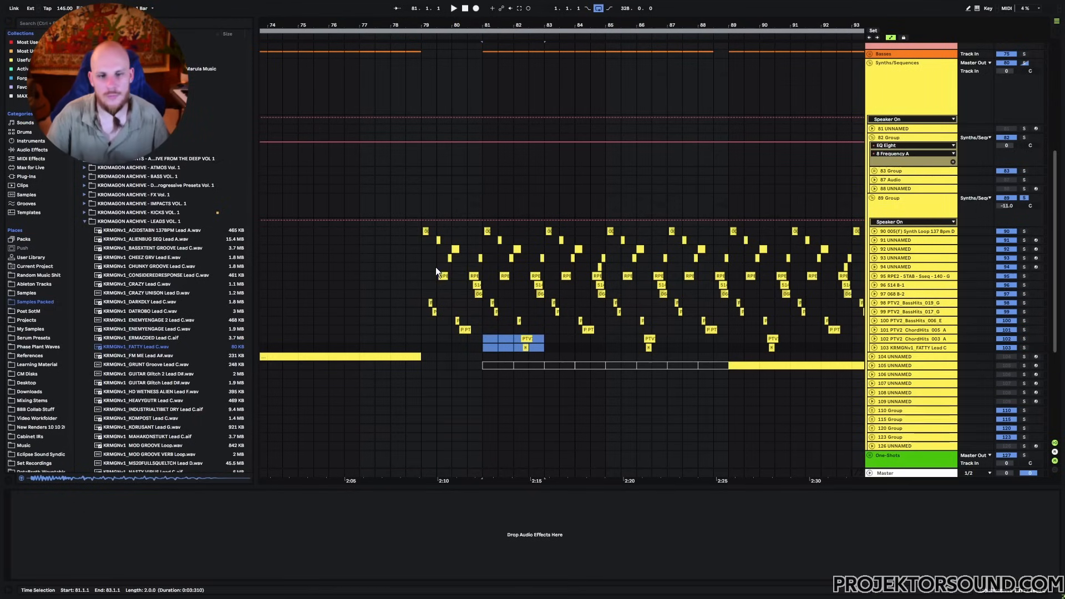
left_click(421, 331)
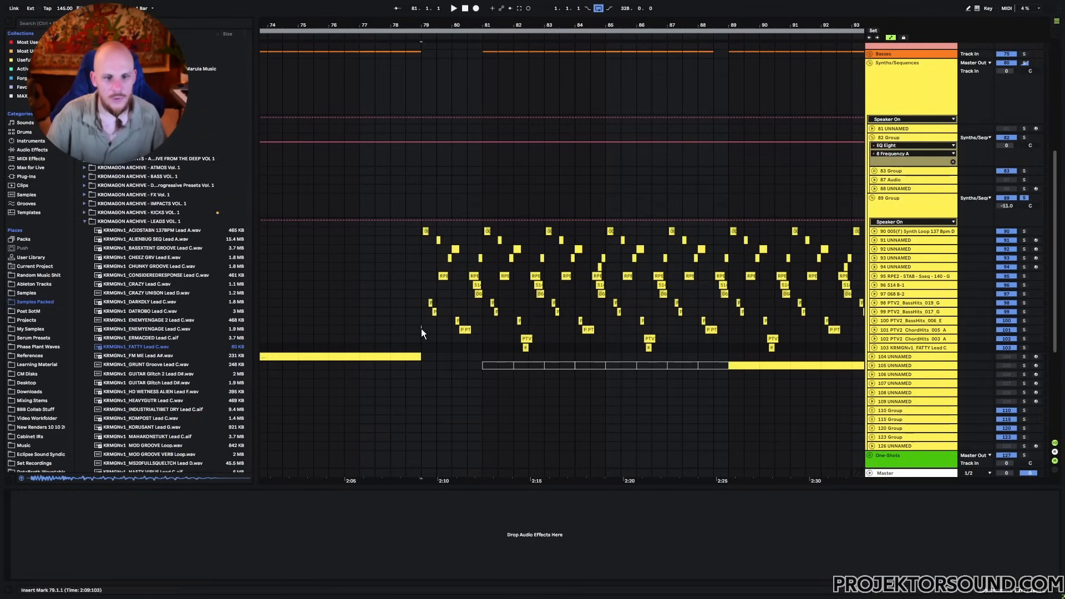
- Step a four-bar selection along the 101 PTV2_ChordHits_005_A track, from bar 77 through bar 97
left_click(481, 329)
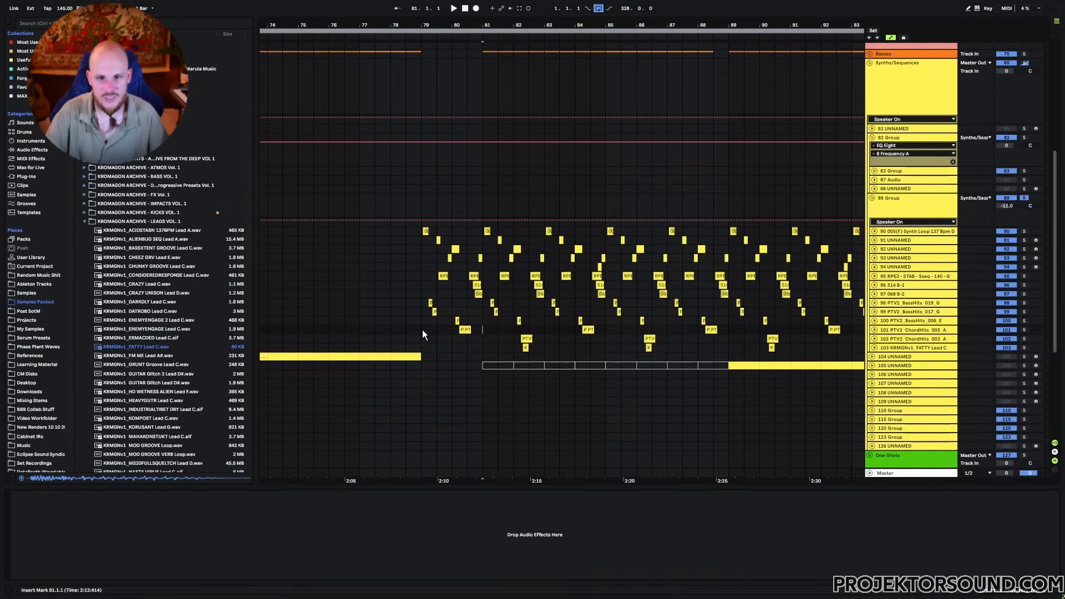
left_click(363, 334, "shift")
key("ctrl+d")
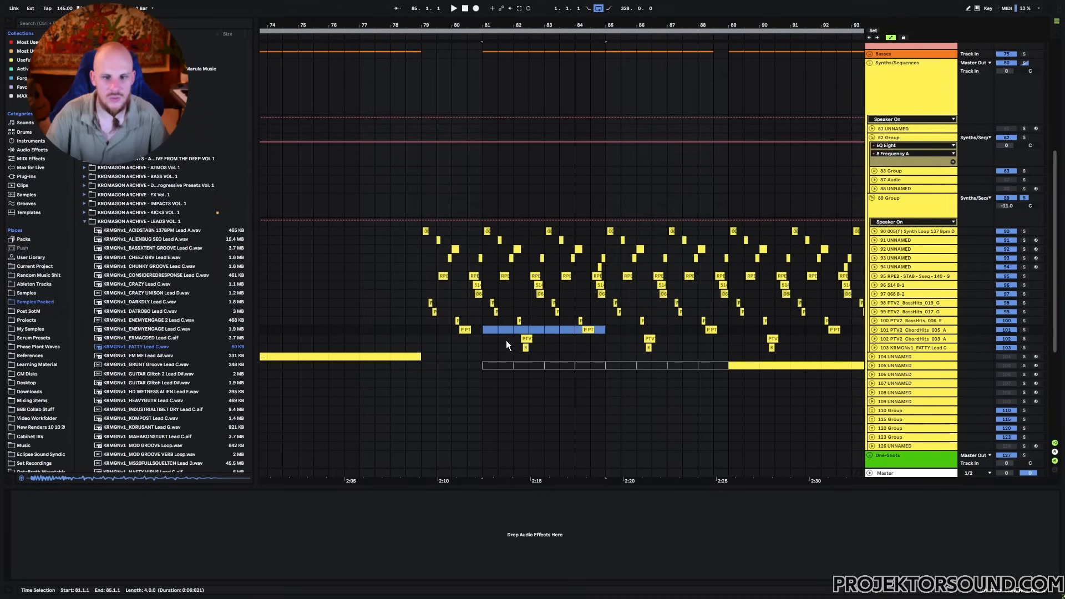
key("ctrl+d")
key("ctrl+d")
key("ctrl+d")
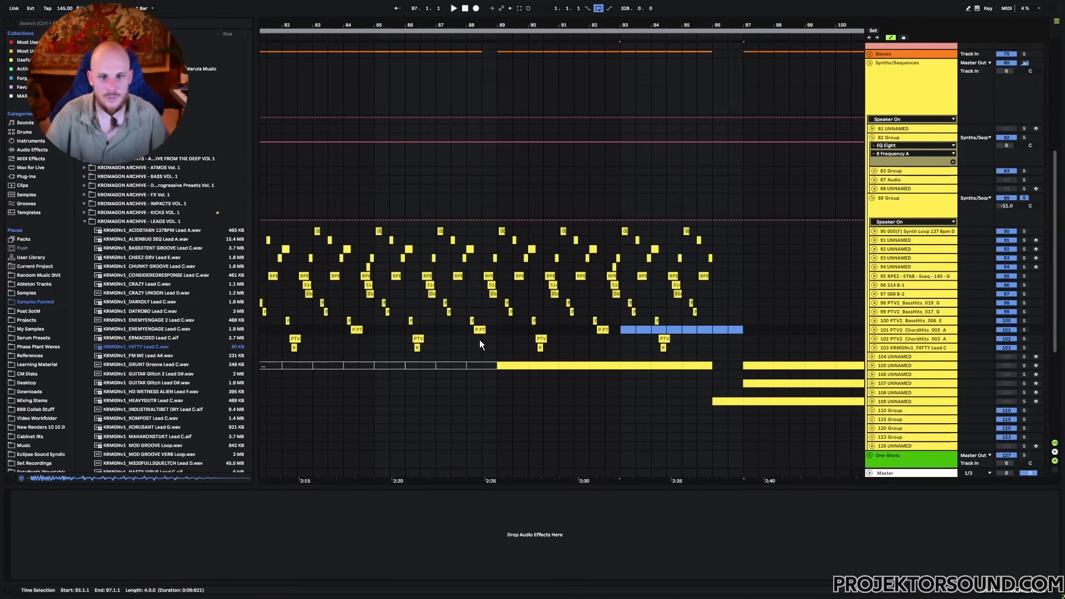
- Select bars 81 to 85 on tracks 102 and 103 and advance the selection in four-bar steps to bar 93
scroll(479, 340, "left", 2)
scroll(432, 333, "down", 2)
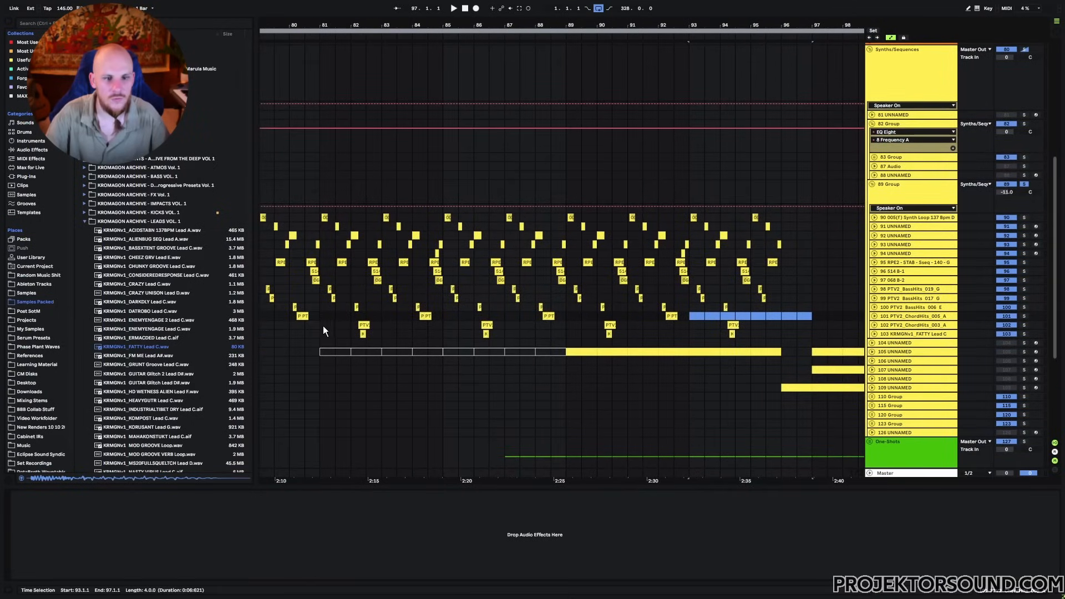
left_click_drag(324, 326, 434, 335)
key("ctrl+d")
key("ctrl+d")
key("ctrl+d")
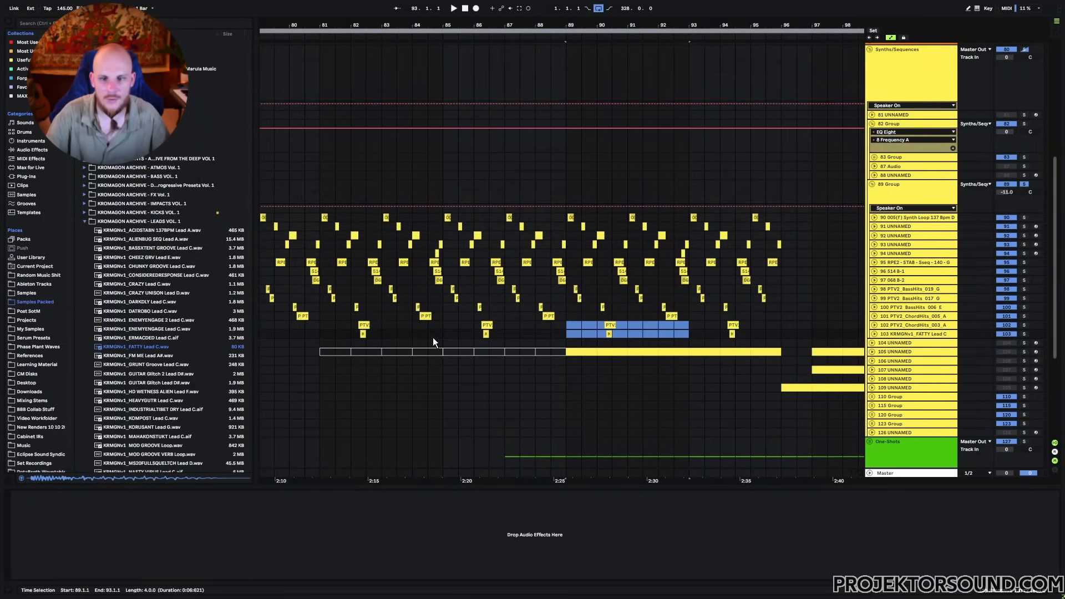